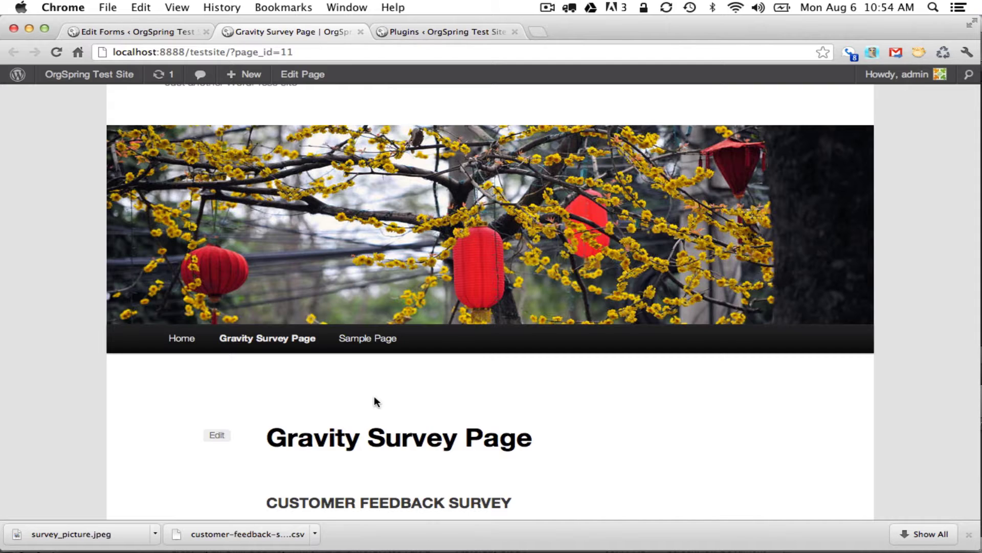
From the Customer Feedback Survey editor, go to its Entries list showing two responses
{"action": "left_click", "coordinate": [149, 31]}
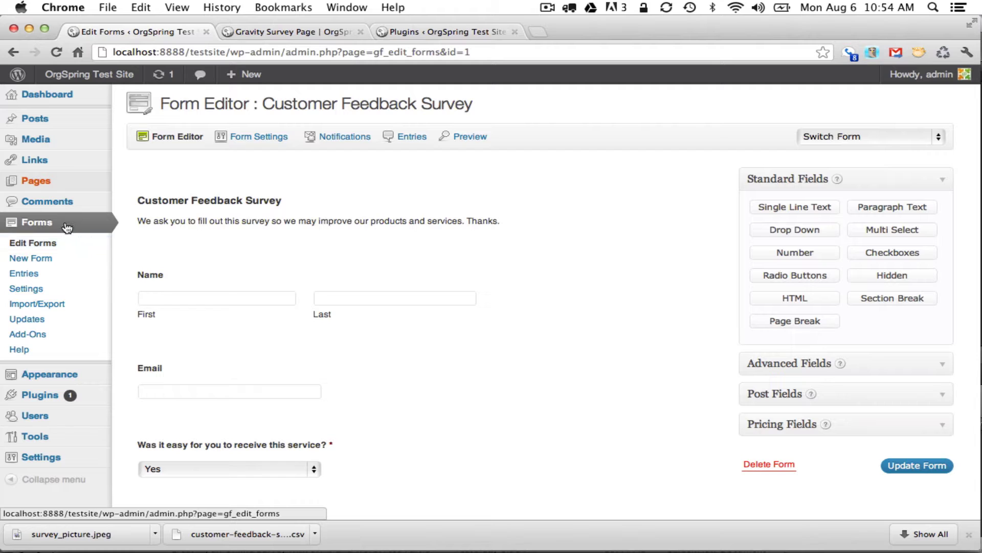
{"action": "left_click", "coordinate": [37, 276]}
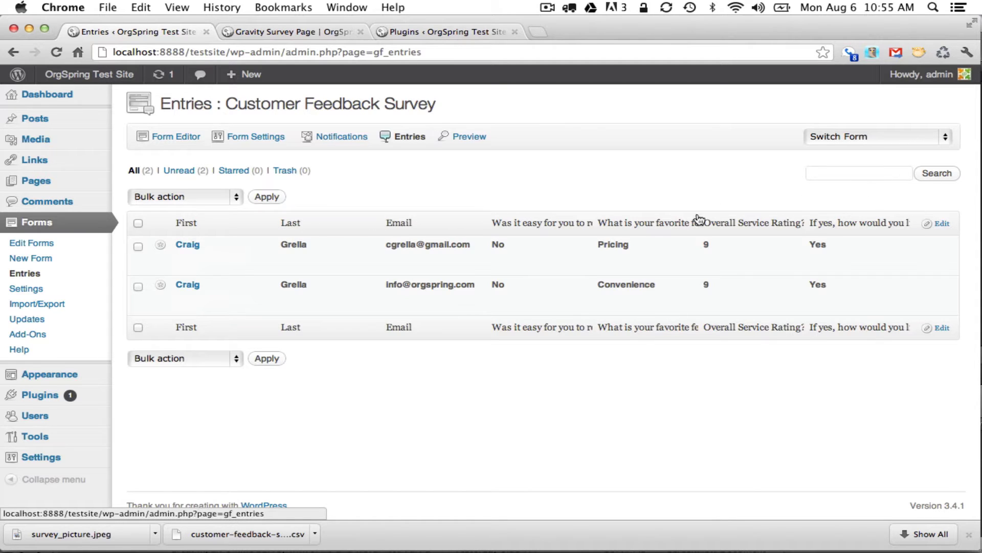
Move Name (First), Name (Last) and Email to Inactive Columns and save the column selection
{"action": "left_click", "coordinate": [943, 223]}
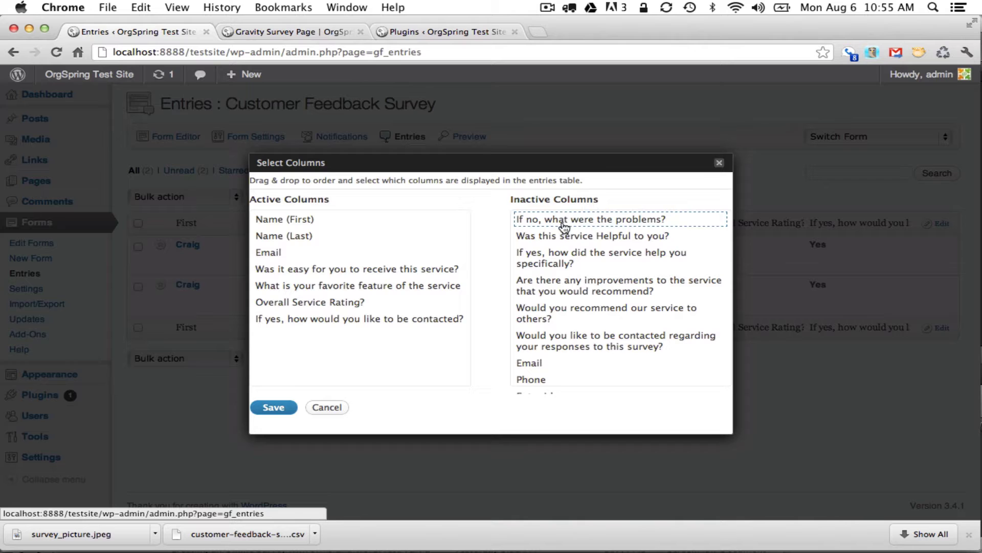
{"action": "scroll", "coordinate": [570, 330], "scroll_direction": "down", "scroll_amount": 5}
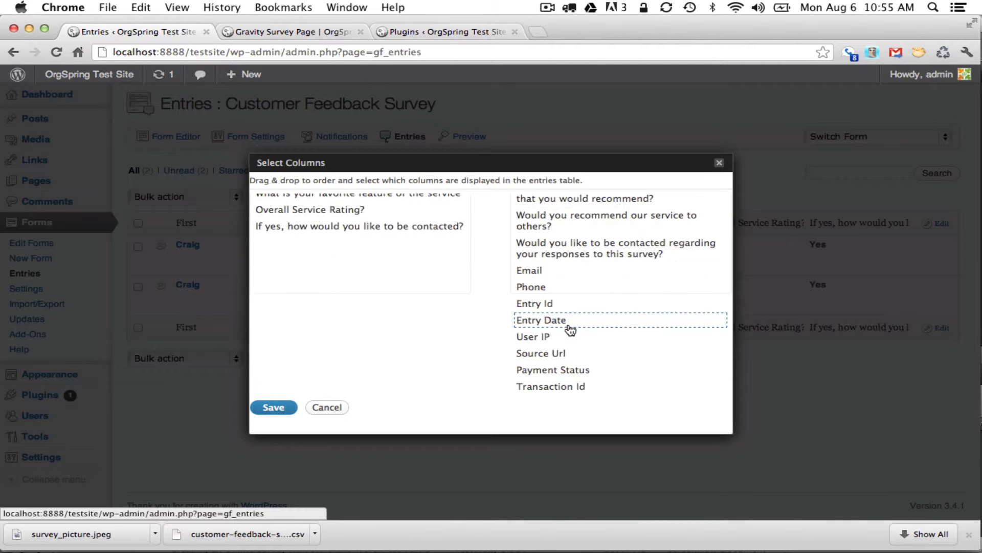
{"action": "scroll", "coordinate": [571, 329], "scroll_direction": "up", "scroll_amount": 5}
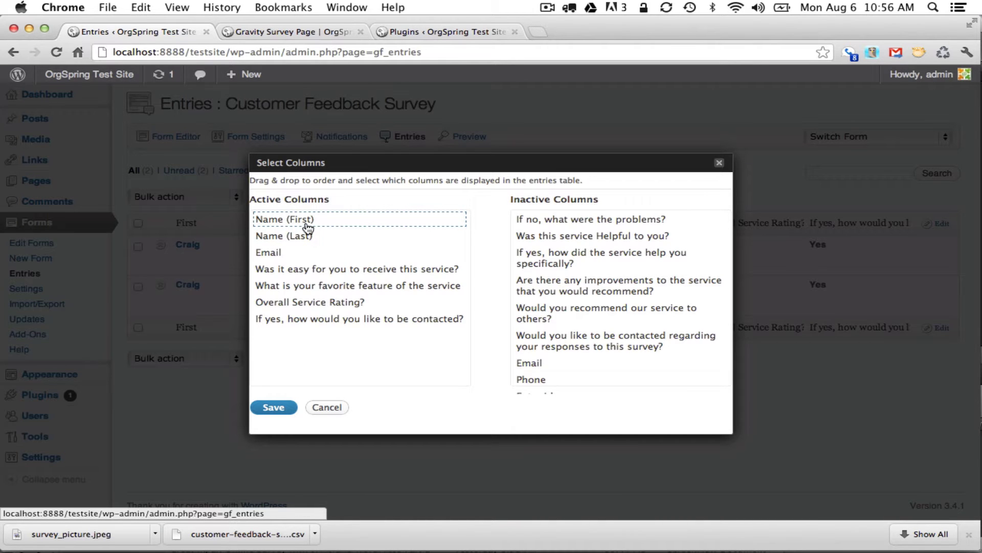
{"action": "left_click_drag", "start_coordinate": [307, 227], "coordinate": [568, 230]}
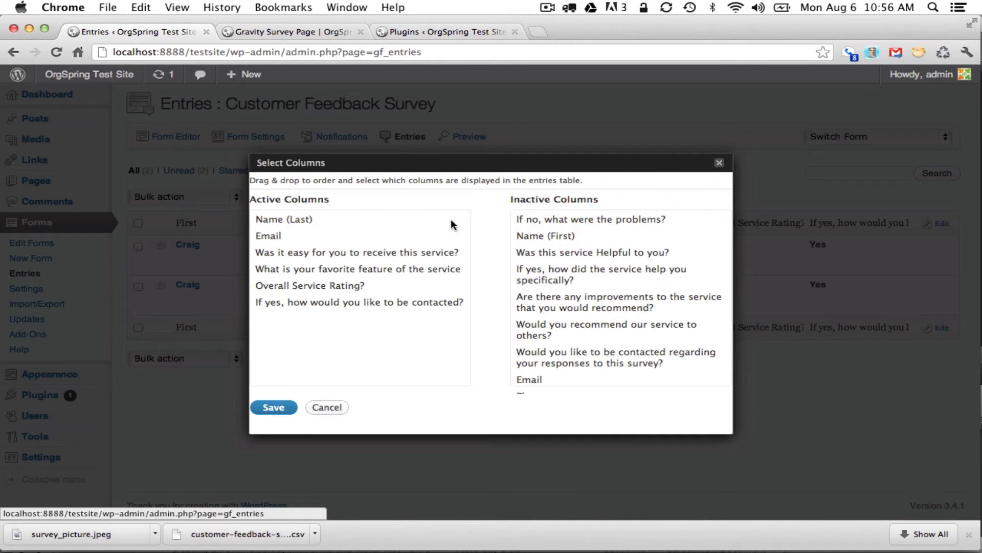
{"action": "left_click_drag", "start_coordinate": [321, 225], "coordinate": [616, 239]}
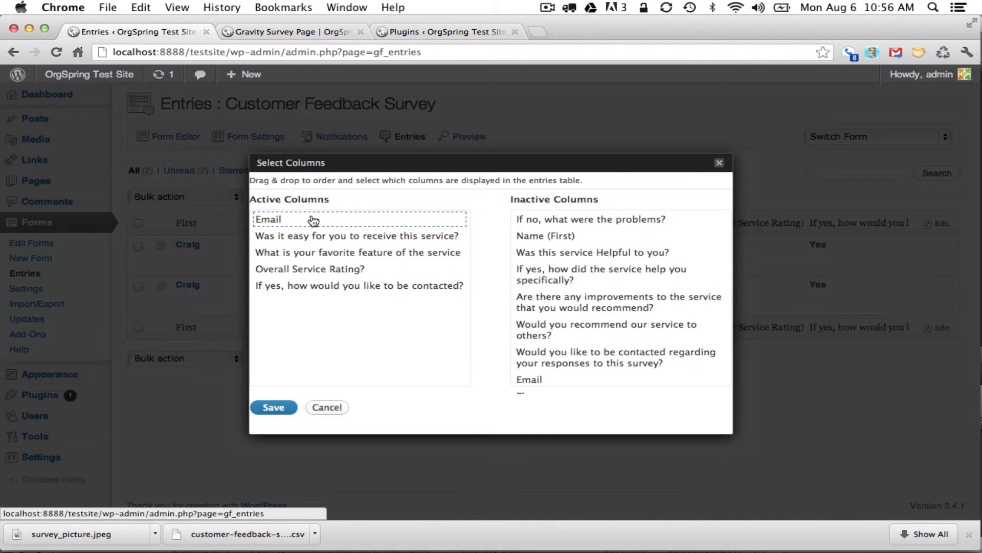
{"action": "left_click_drag", "start_coordinate": [283, 219], "coordinate": [560, 234]}
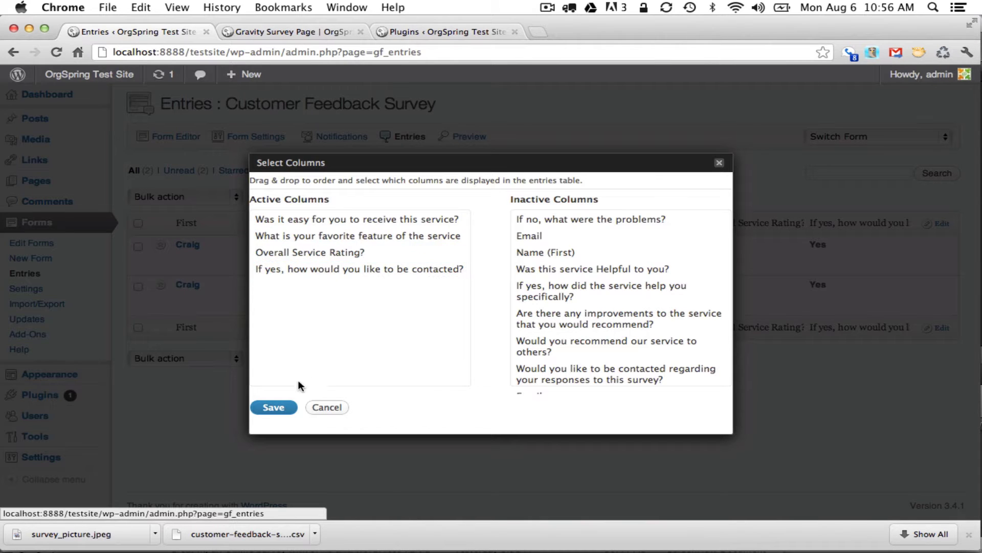
{"action": "left_click", "coordinate": [273, 408]}
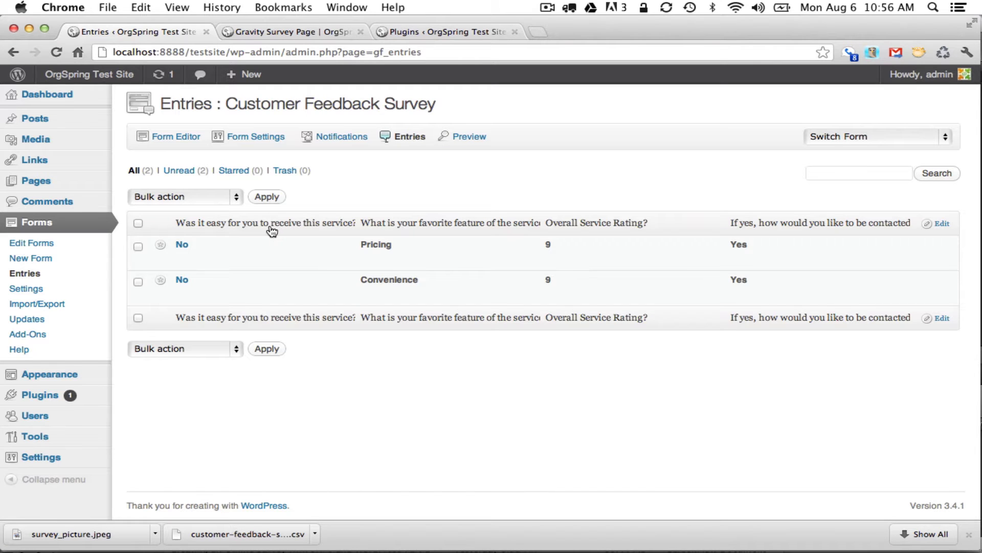
Reveal the row actions on the survey entries in the four-column table
{"action": "mouse_move", "coordinate": [260, 299]}
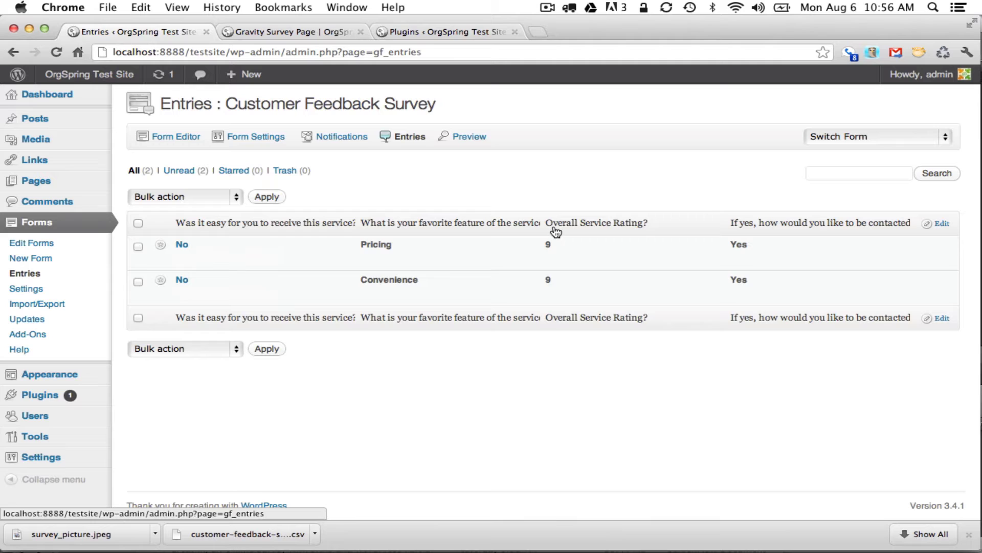
{"action": "mouse_move", "coordinate": [556, 241]}
{"action": "mouse_move", "coordinate": [557, 276]}
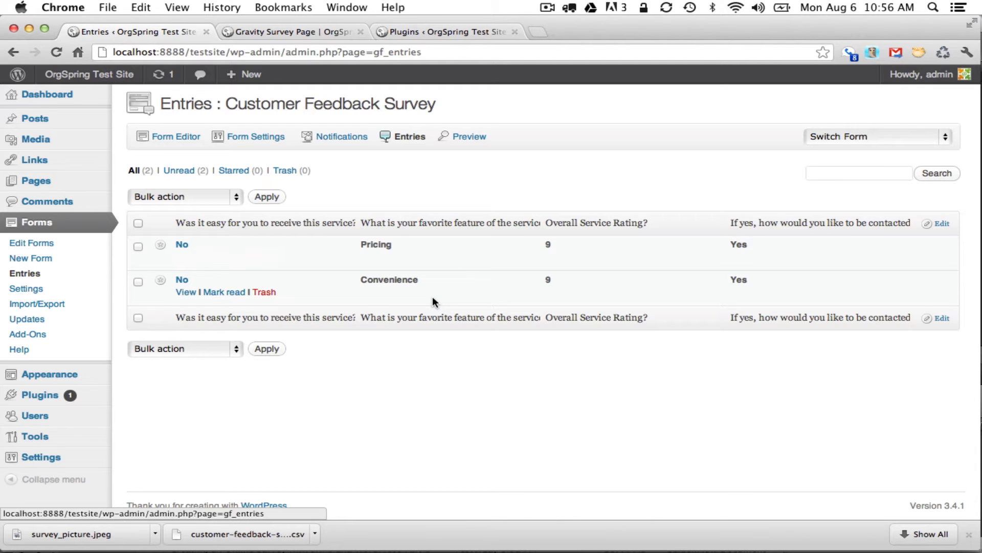
{"action": "mouse_move", "coordinate": [473, 261]}
Open entry #1, the Convenience response, and scroll through its answers
{"action": "left_click", "coordinate": [186, 294]}
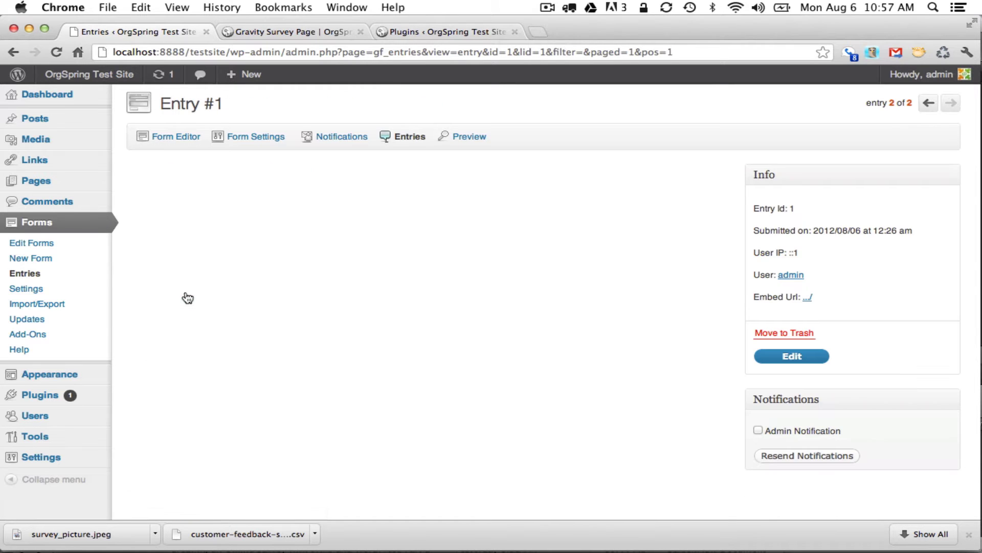
{"action": "scroll", "coordinate": [308, 240], "scroll_direction": "down", "scroll_amount": 1}
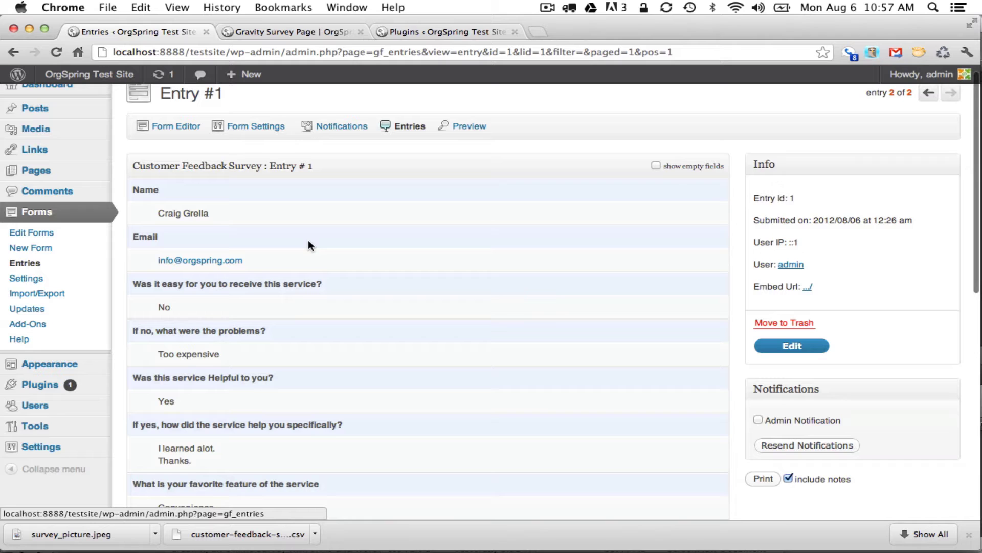
{"action": "scroll", "coordinate": [308, 245], "scroll_direction": "up", "scroll_amount": 1}
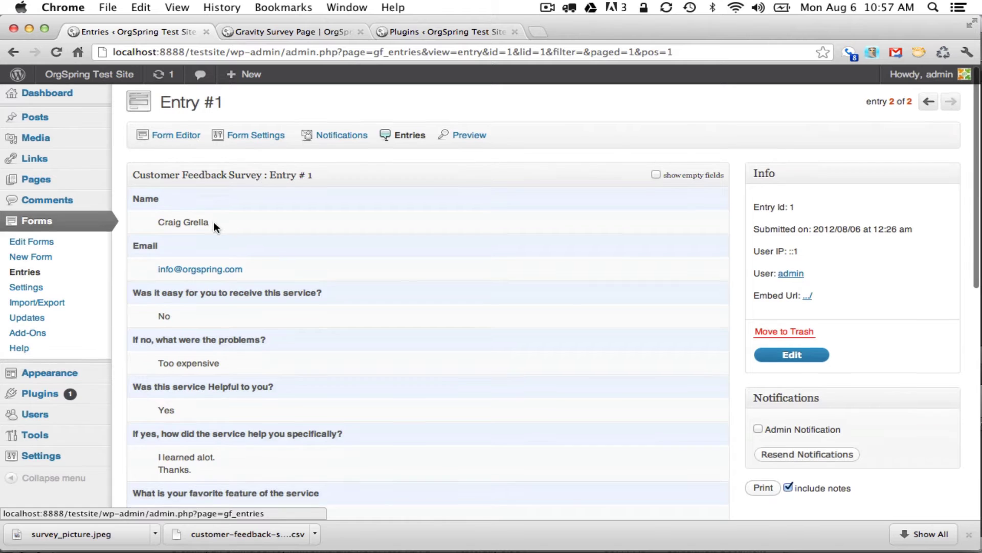
{"action": "scroll", "coordinate": [214, 222], "scroll_direction": "down", "scroll_amount": 5}
{"action": "scroll", "coordinate": [213, 223], "scroll_direction": "down", "scroll_amount": 15}
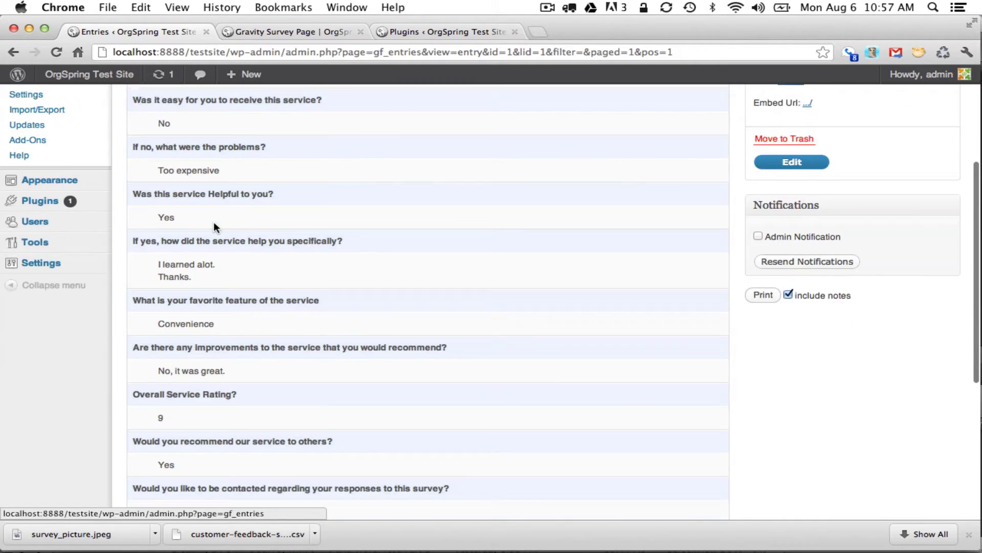
{"action": "scroll", "coordinate": [214, 222], "scroll_direction": "down", "scroll_amount": 1}
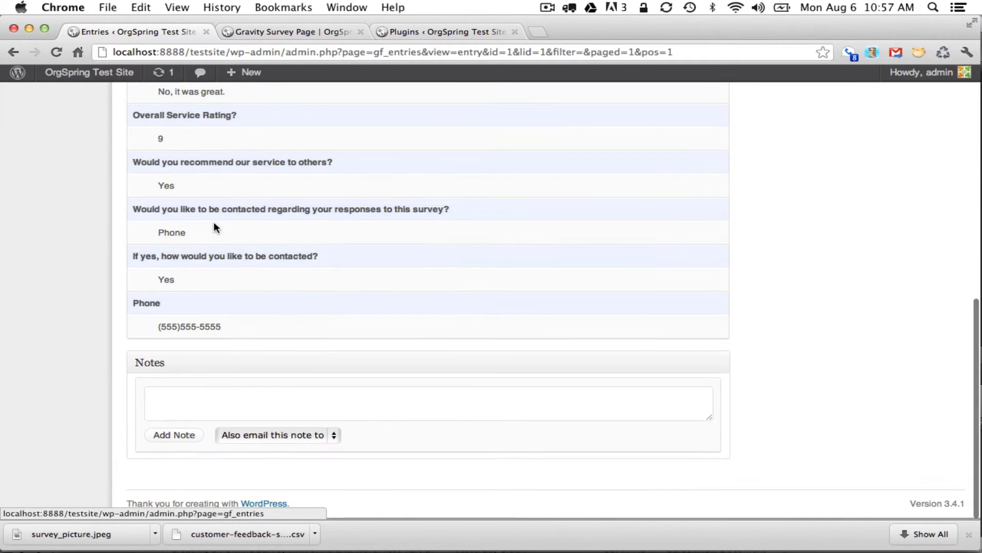
Start a note on entry #1 and review its answers, including the overall rating of 9
{"action": "left_click", "coordinate": [237, 397]}
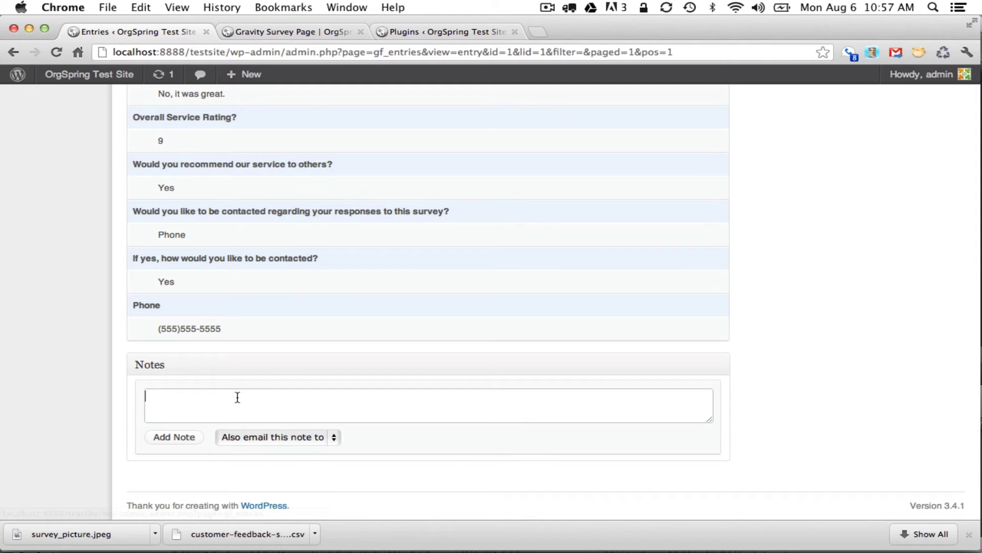
{"action": "scroll", "coordinate": [237, 397], "scroll_direction": "up", "scroll_amount": 1}
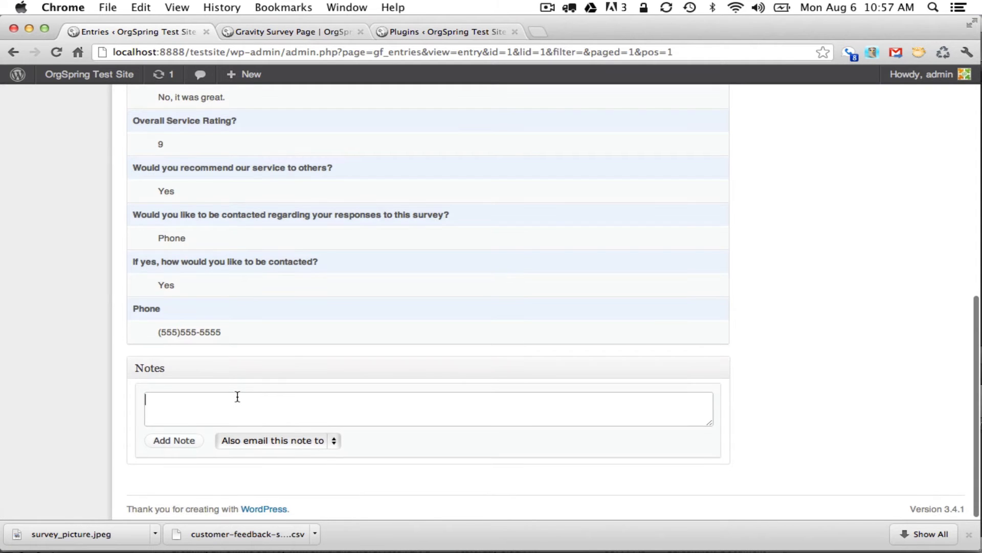
{"action": "scroll", "coordinate": [266, 439], "scroll_direction": "up", "scroll_amount": 10}
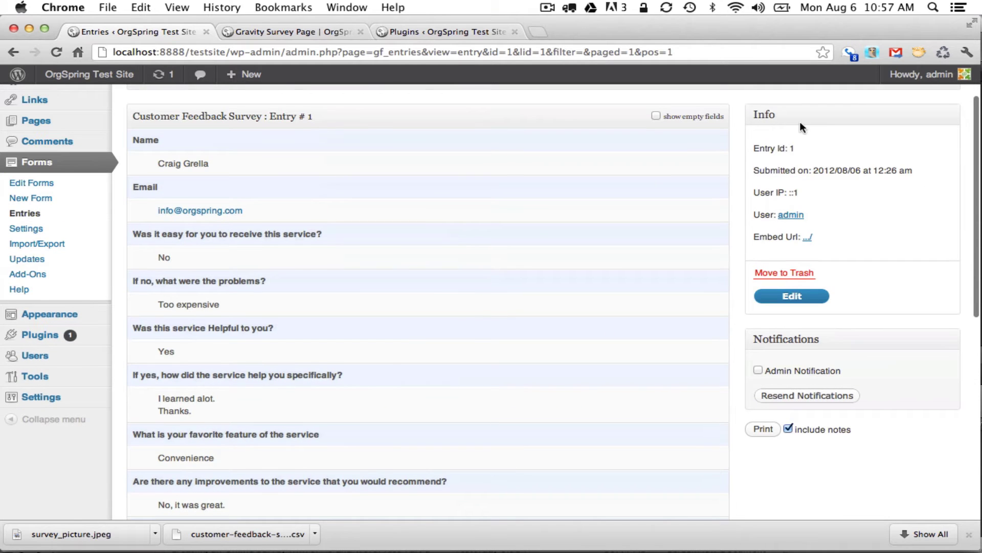
{"action": "scroll", "coordinate": [800, 121], "scroll_direction": "up", "scroll_amount": 2}
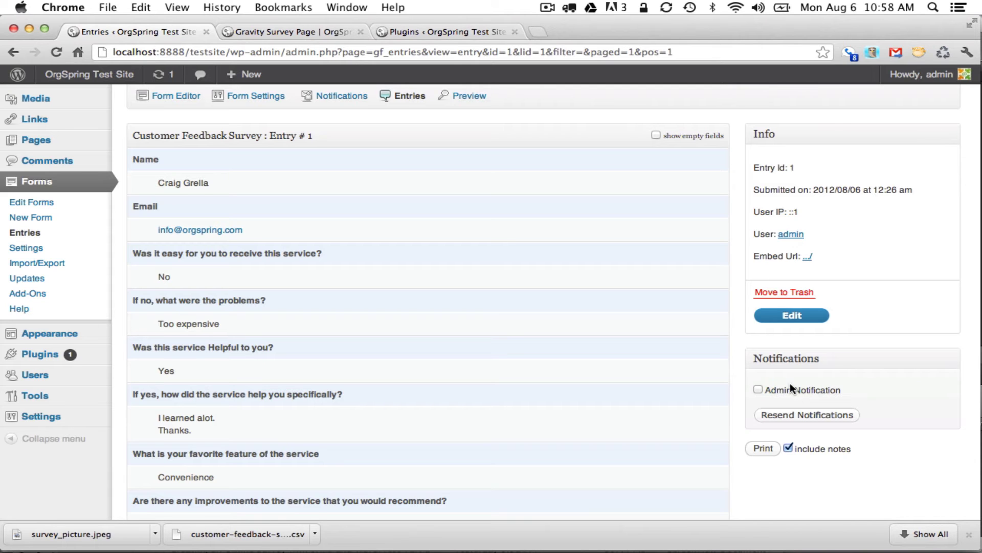
{"action": "scroll", "coordinate": [783, 372], "scroll_direction": "down", "scroll_amount": 3}
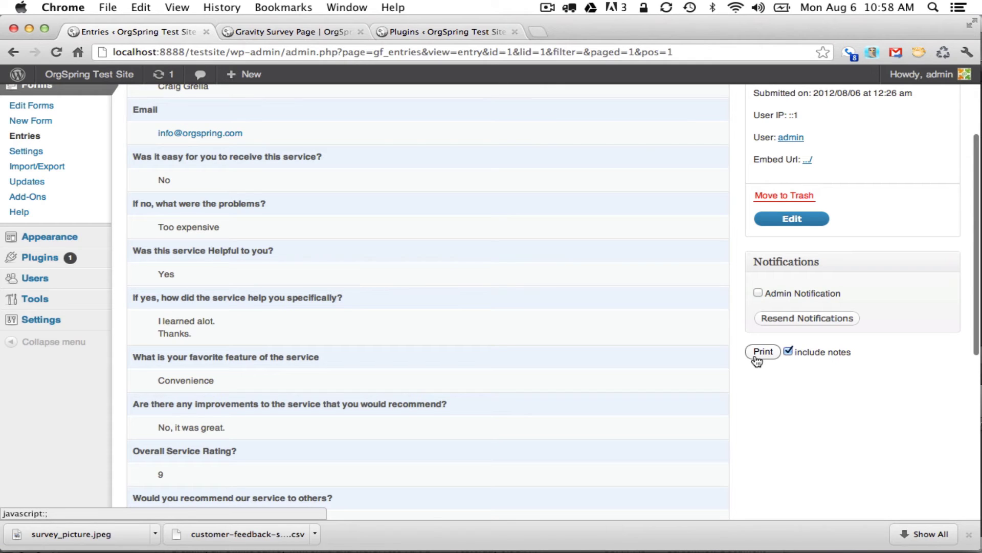
{"action": "scroll", "coordinate": [775, 382], "scroll_direction": "down", "scroll_amount": 5}
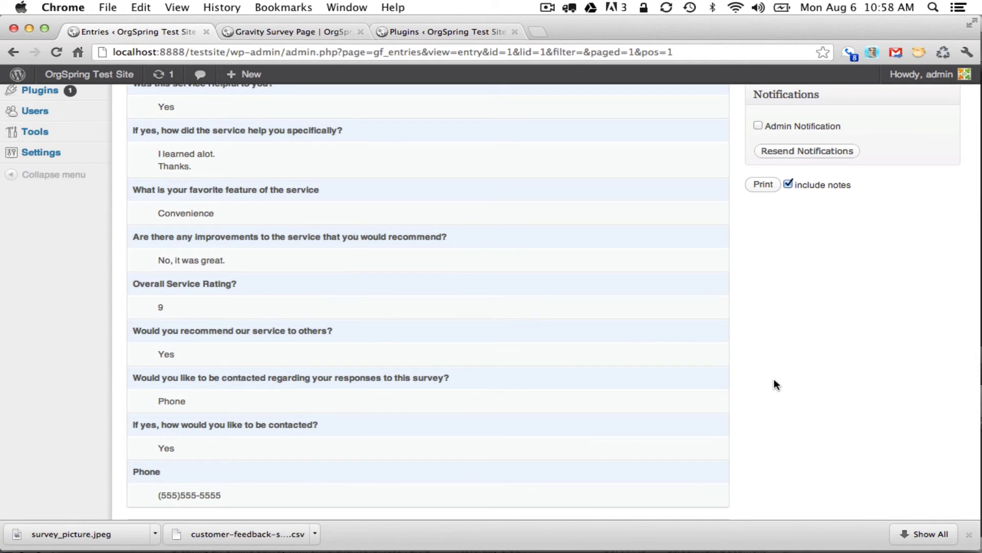
{"action": "scroll", "coordinate": [773, 379], "scroll_direction": "up", "scroll_amount": 8}
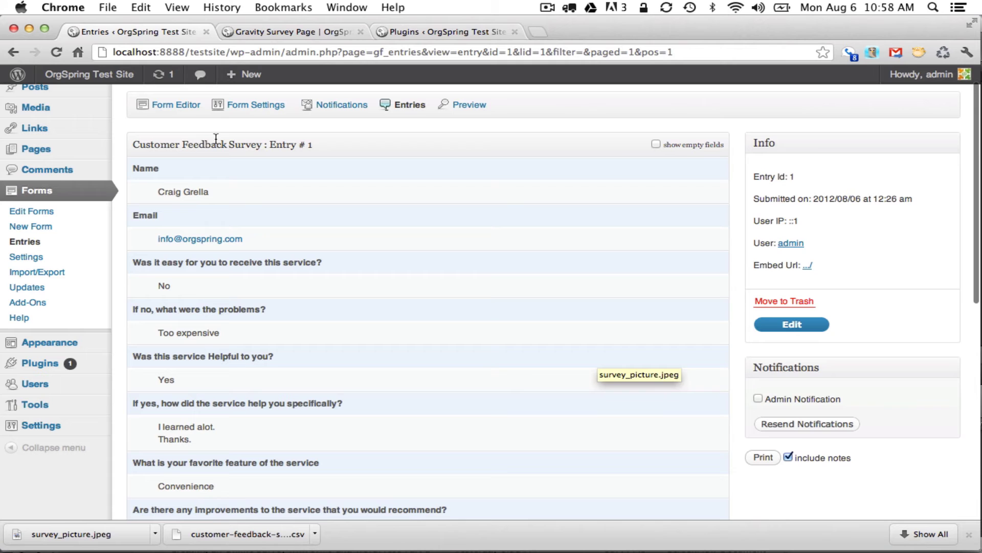
Return to the survey entries list, then go to the Export Form Entries page
{"action": "left_click", "coordinate": [411, 105]}
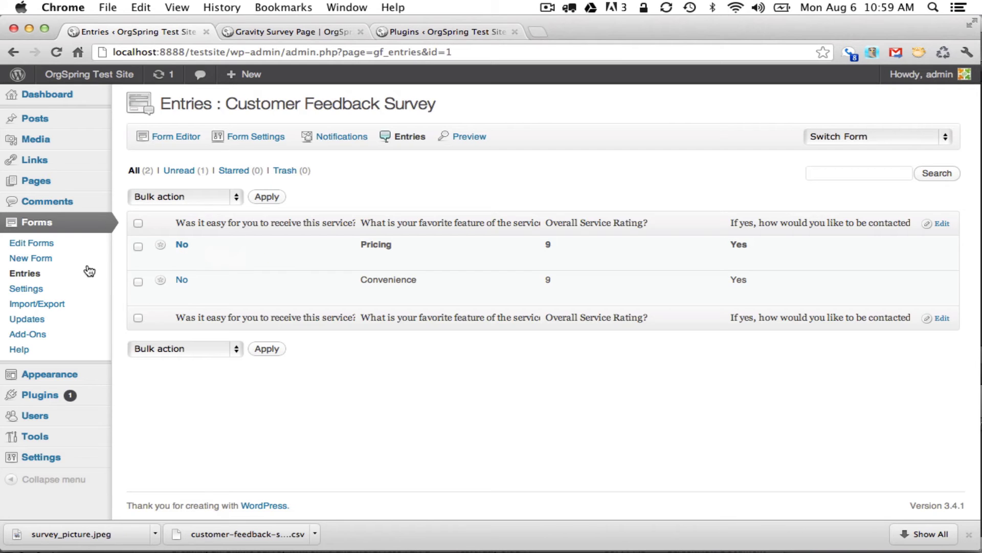
{"action": "left_click", "coordinate": [63, 307]}
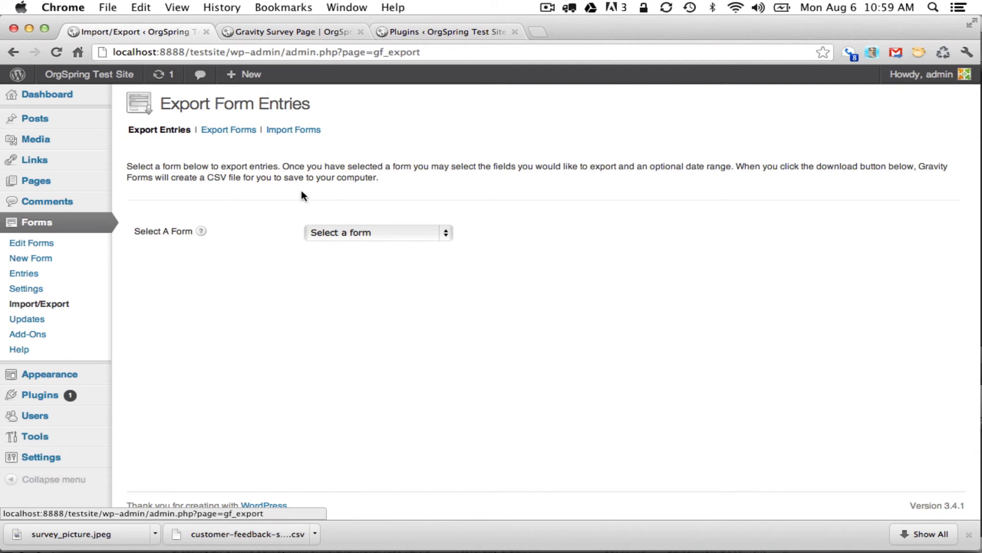
Choose Customer Feedback Survey as the form to export and review its fields
{"action": "left_click", "coordinate": [355, 232]}
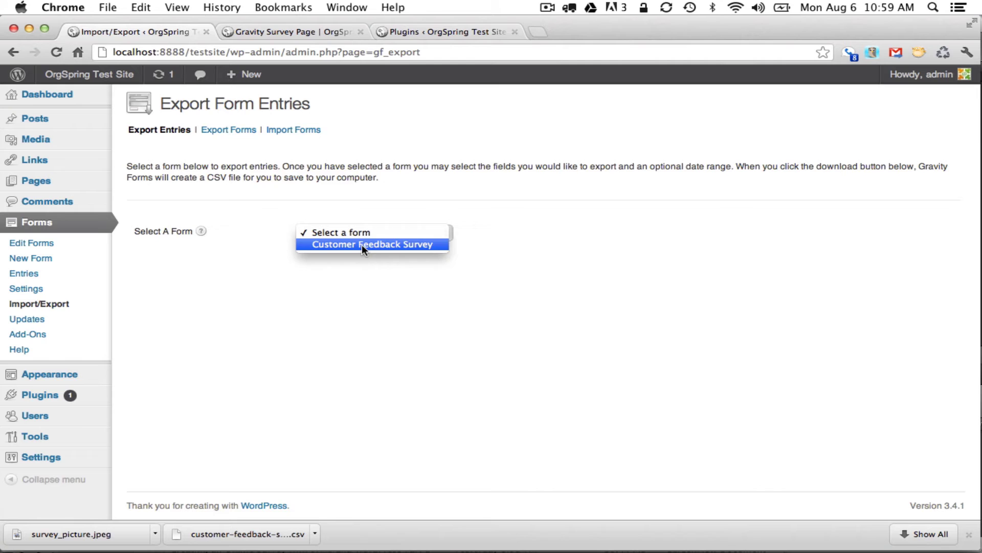
{"action": "left_click", "coordinate": [361, 244]}
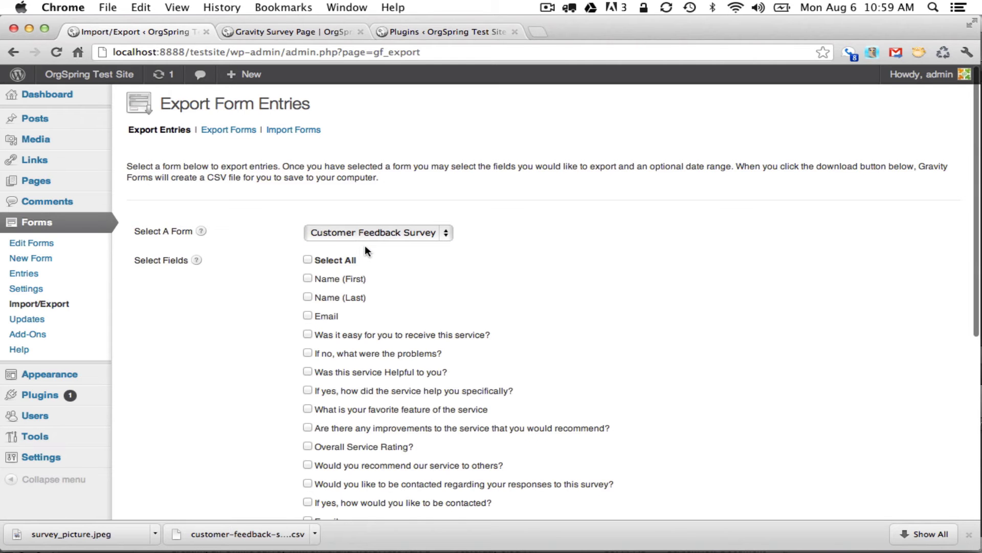
{"action": "scroll", "coordinate": [444, 294], "scroll_direction": "down", "scroll_amount": 4}
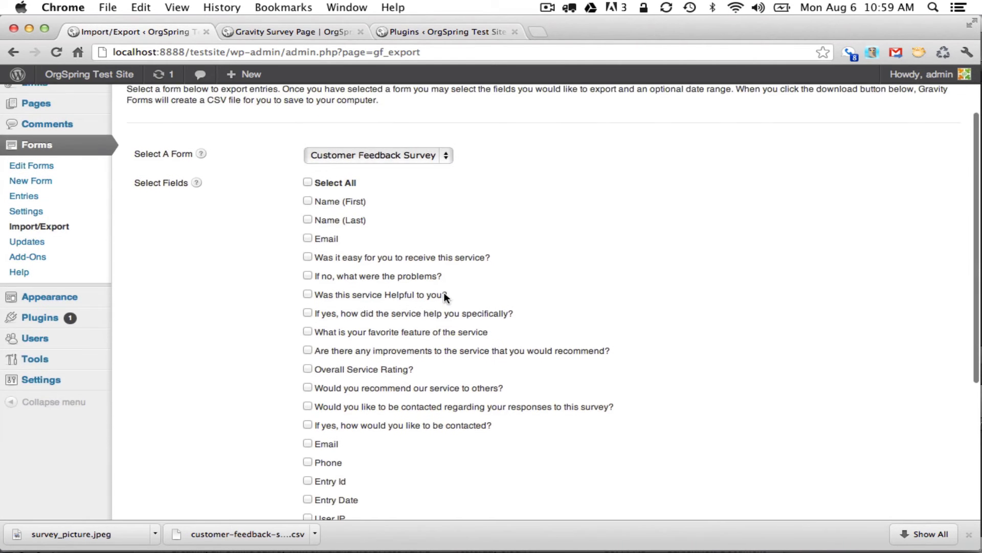
{"action": "scroll", "coordinate": [444, 296], "scroll_direction": "down", "scroll_amount": 5}
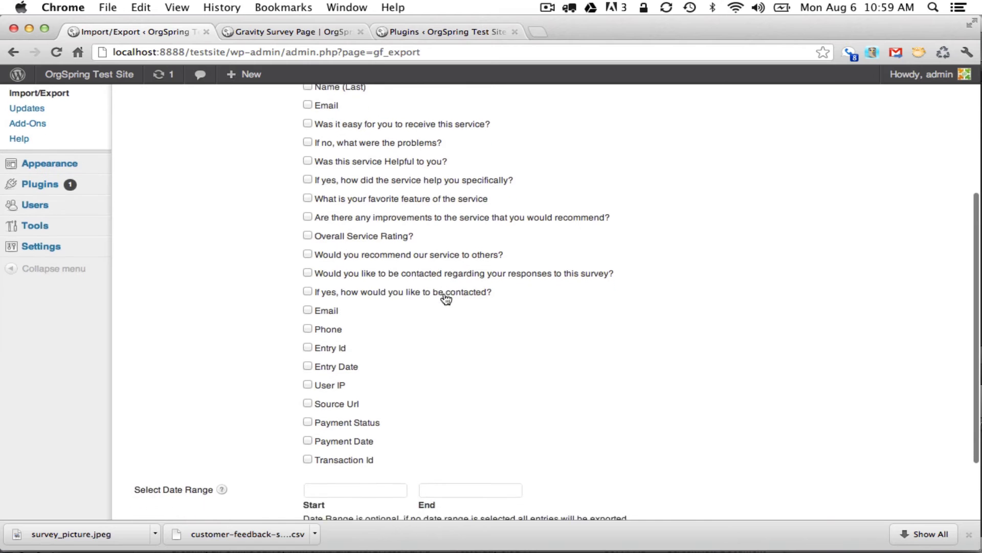
{"action": "scroll", "coordinate": [444, 292], "scroll_direction": "up", "scroll_amount": 7}
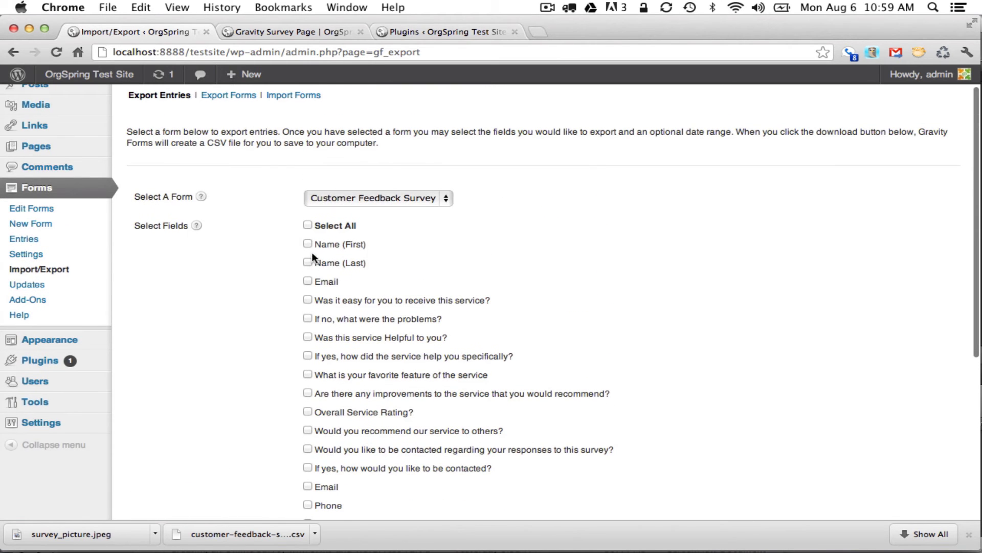
{"action": "scroll", "coordinate": [307, 314], "scroll_direction": "down", "scroll_amount": 11}
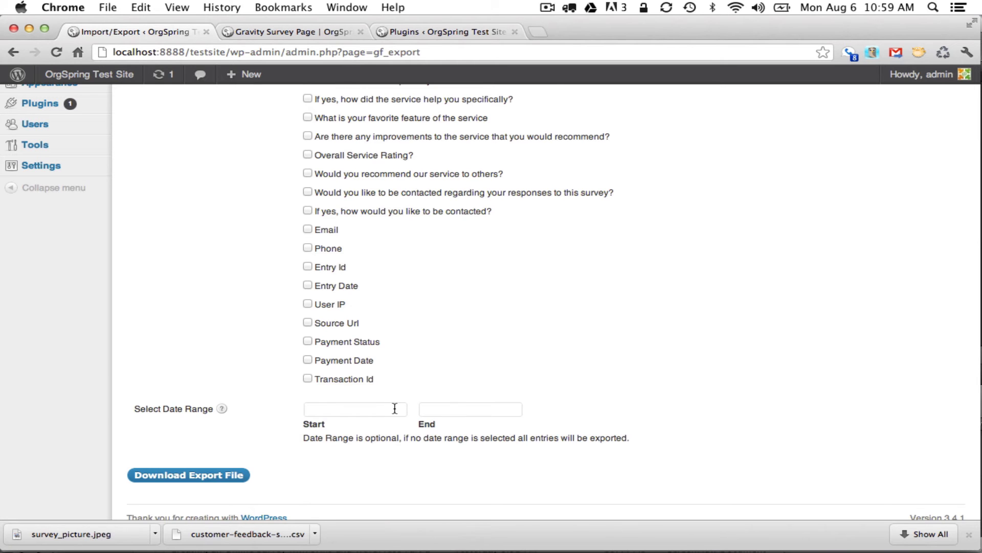
{"action": "scroll", "coordinate": [453, 407], "scroll_direction": "up", "scroll_amount": 13}
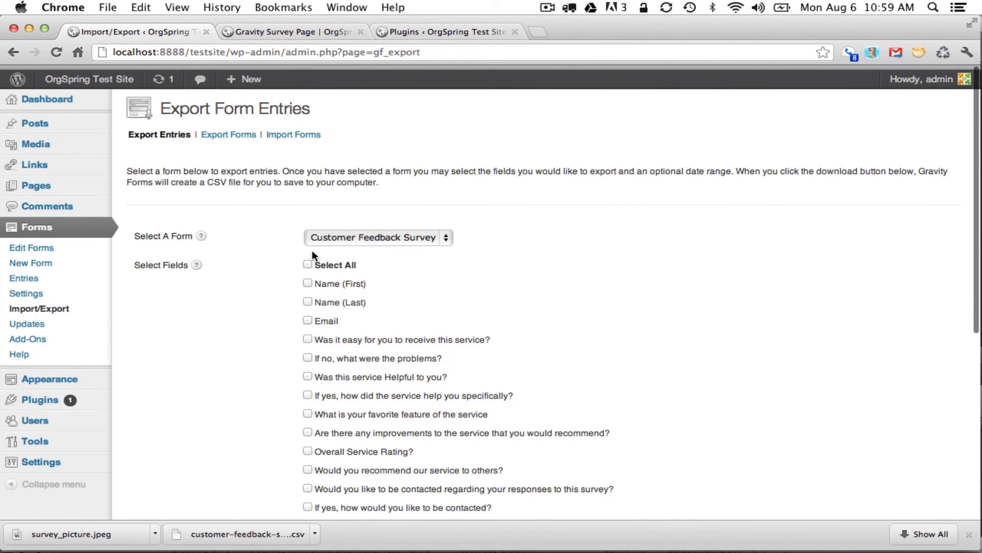
Select all survey fields and download the entries as a CSV export file
{"action": "left_click", "coordinate": [307, 263]}
{"action": "scroll", "coordinate": [335, 284], "scroll_direction": "down", "scroll_amount": 12}
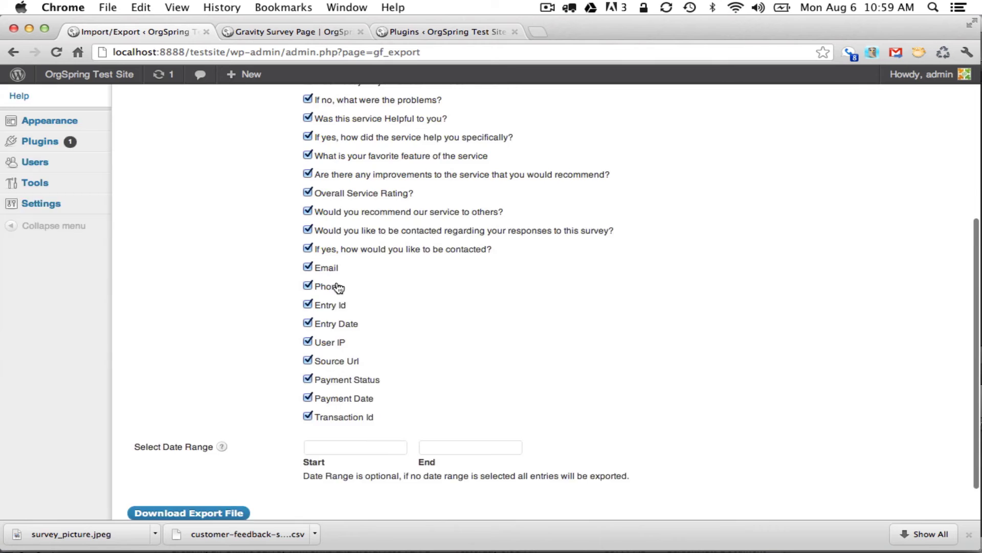
{"action": "left_click", "coordinate": [223, 466]}
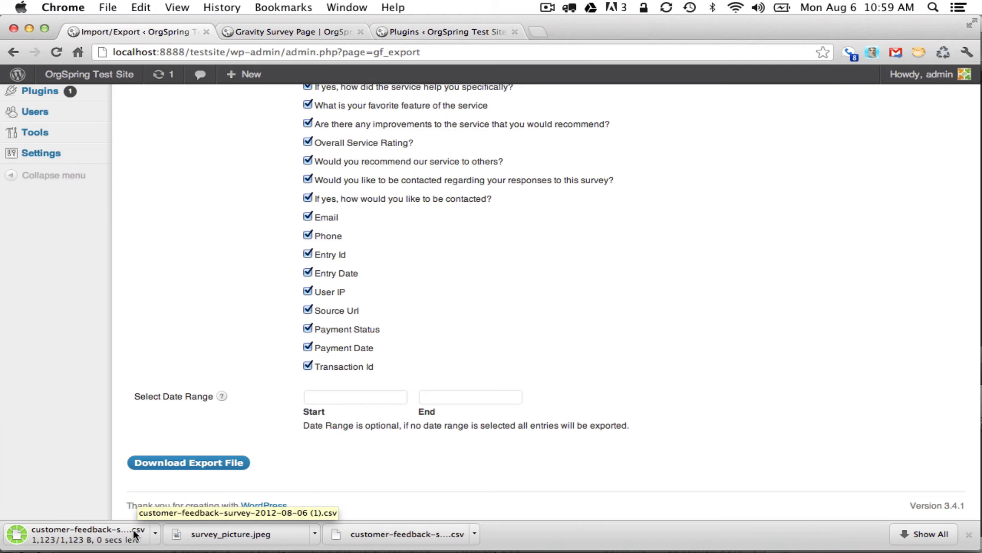
{"action": "scroll", "coordinate": [256, 275], "scroll_direction": "up", "scroll_amount": 10}
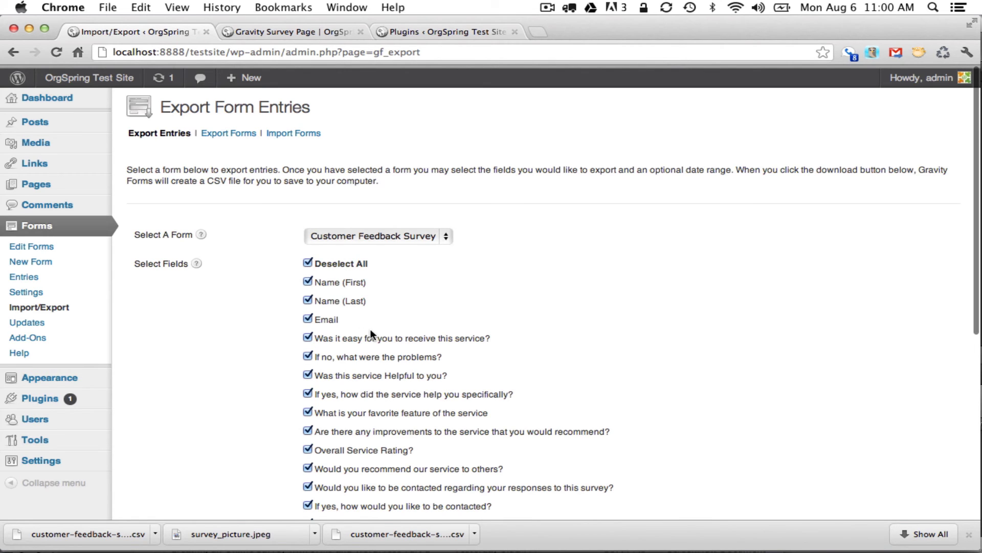
{"action": "scroll", "coordinate": [371, 334], "scroll_direction": "down", "scroll_amount": 3}
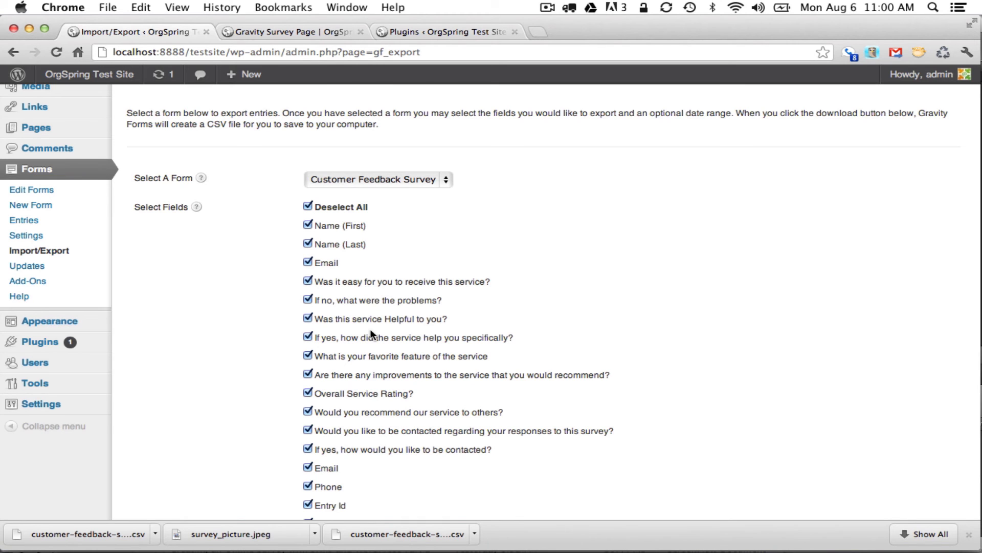
{"action": "scroll", "coordinate": [372, 334], "scroll_direction": "down", "scroll_amount": 6}
{"action": "scroll", "coordinate": [372, 334], "scroll_direction": "down", "scroll_amount": 1}
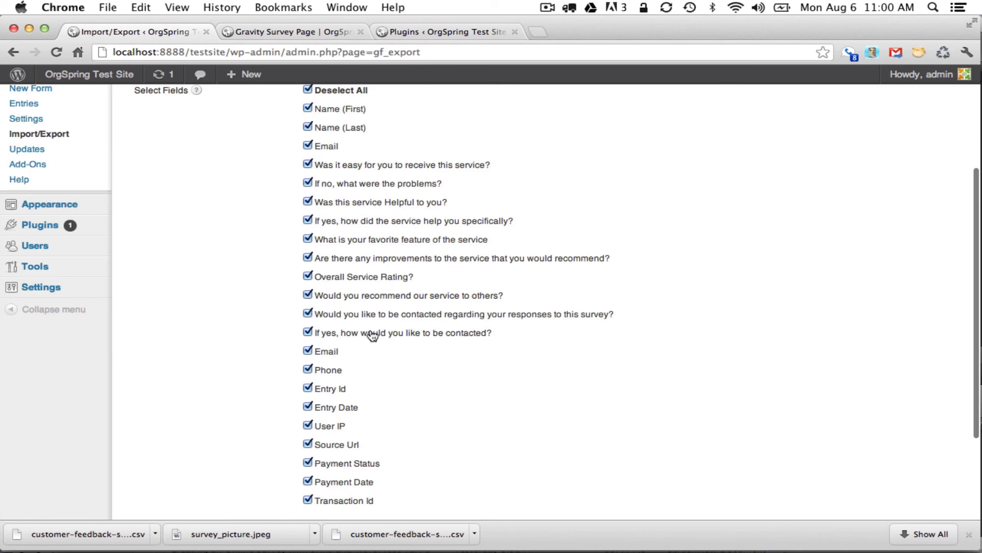
{"action": "scroll", "coordinate": [372, 335], "scroll_direction": "up", "scroll_amount": 5}
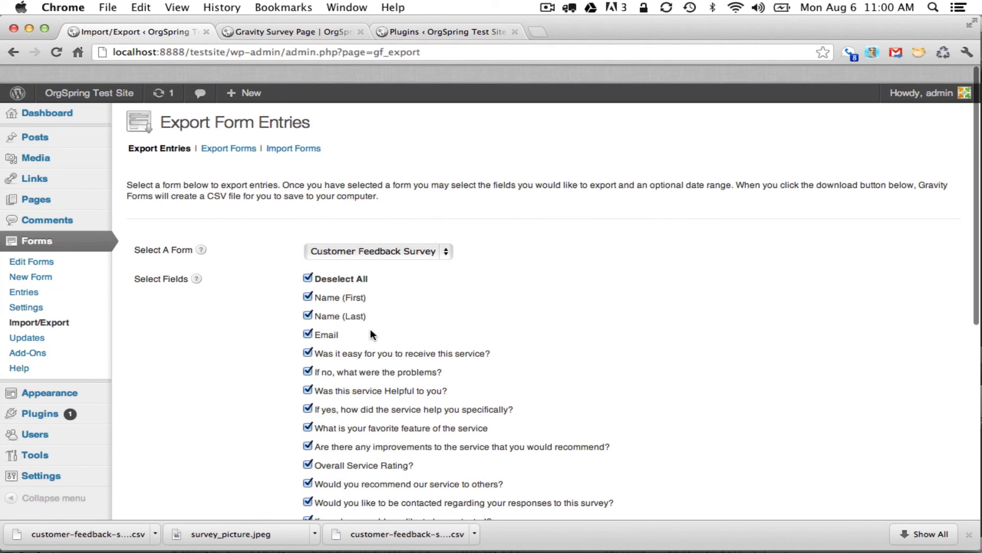